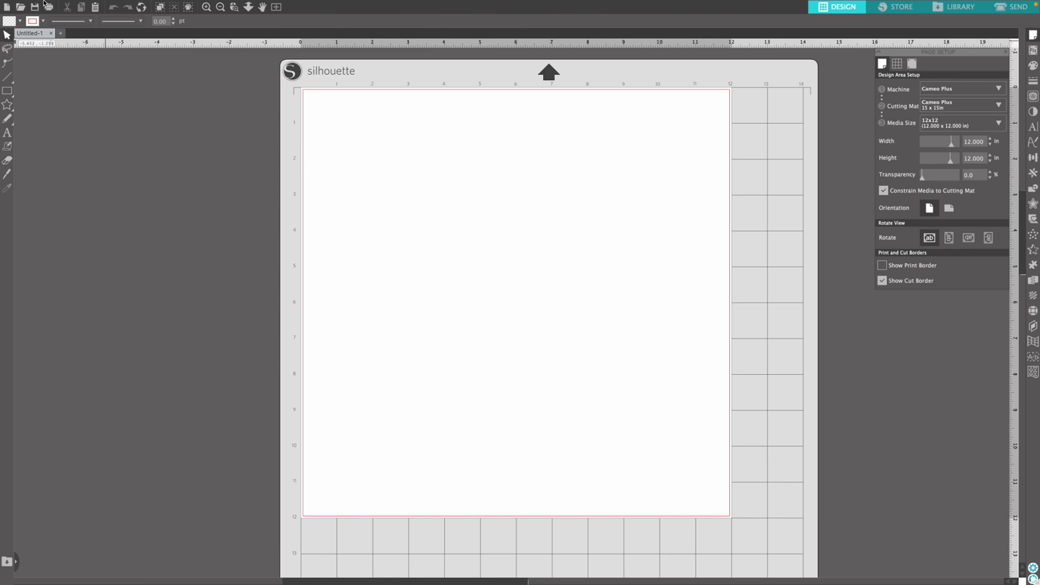
# Open the image file "King w crown design.png" from the King Rhinestone design folder.
pyautogui.moveTo(42, 3)
pyautogui.click(91, 6)
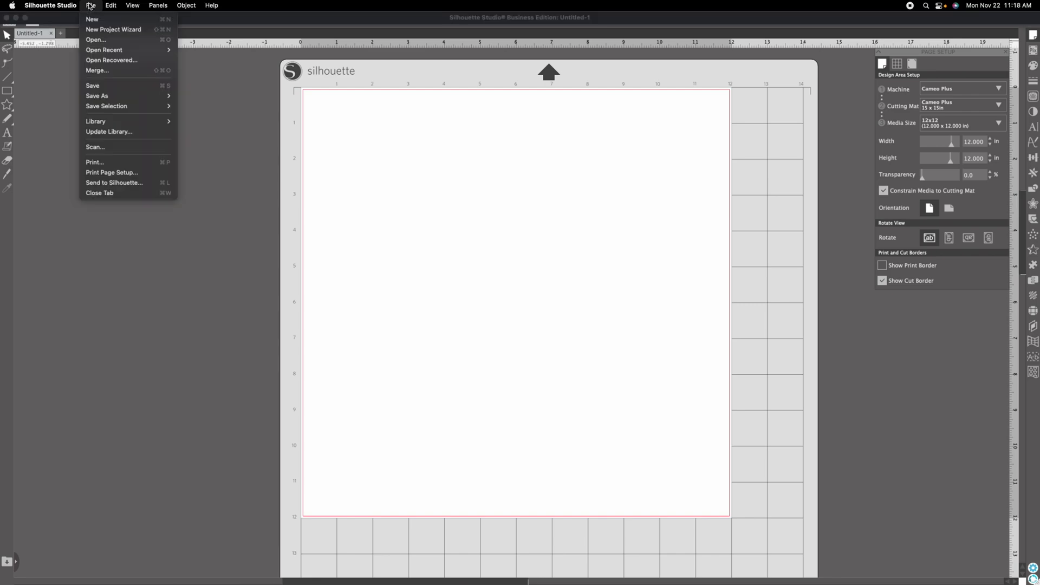
pyautogui.click(95, 42)
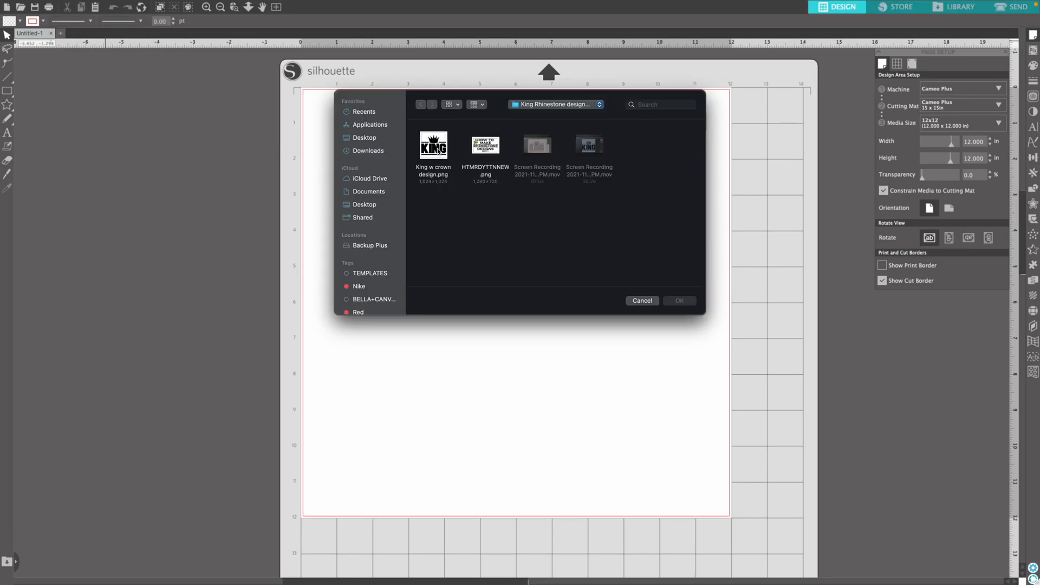
pyautogui.click(437, 151)
pyautogui.click(680, 301)
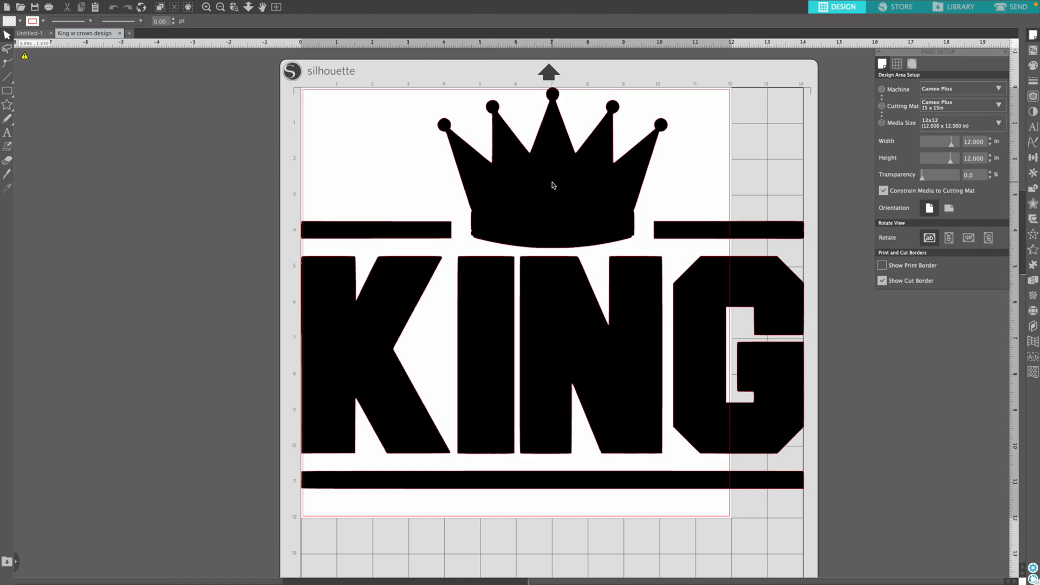
pyautogui.click(535, 187)
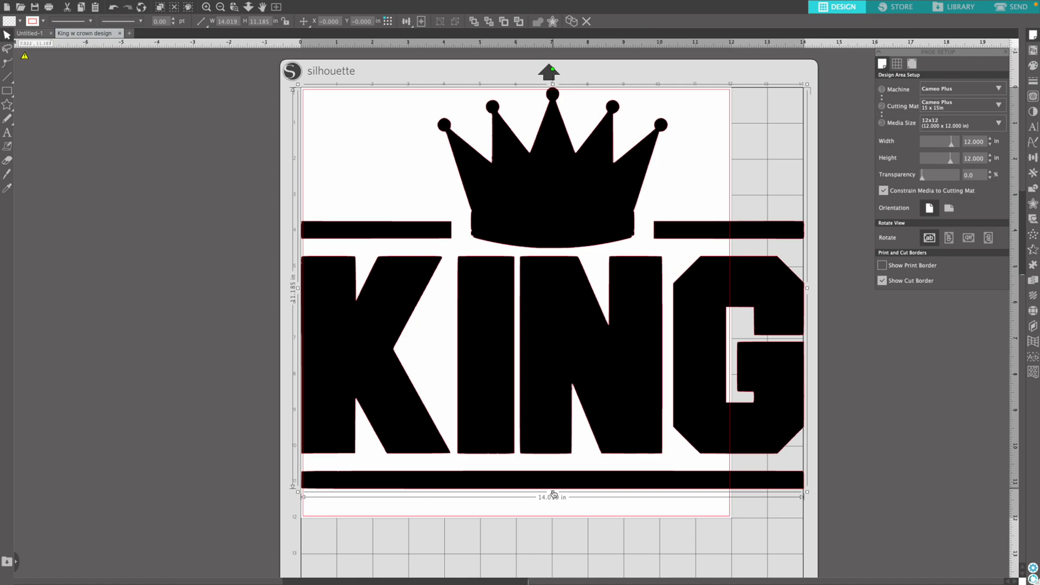
pyautogui.moveTo(553, 492); pyautogui.dragTo(546, 470)
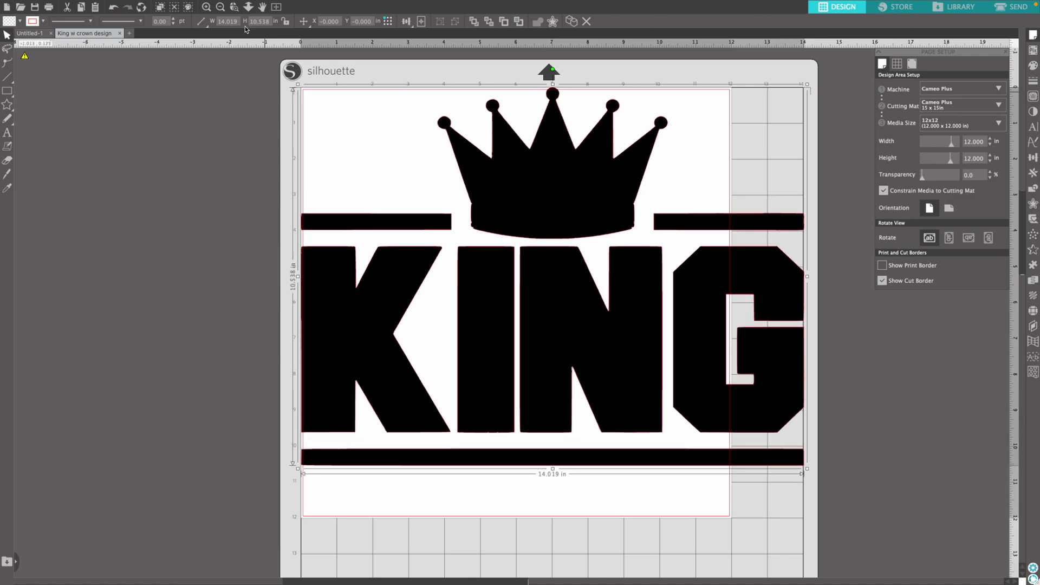
pyautogui.click(114, 8)
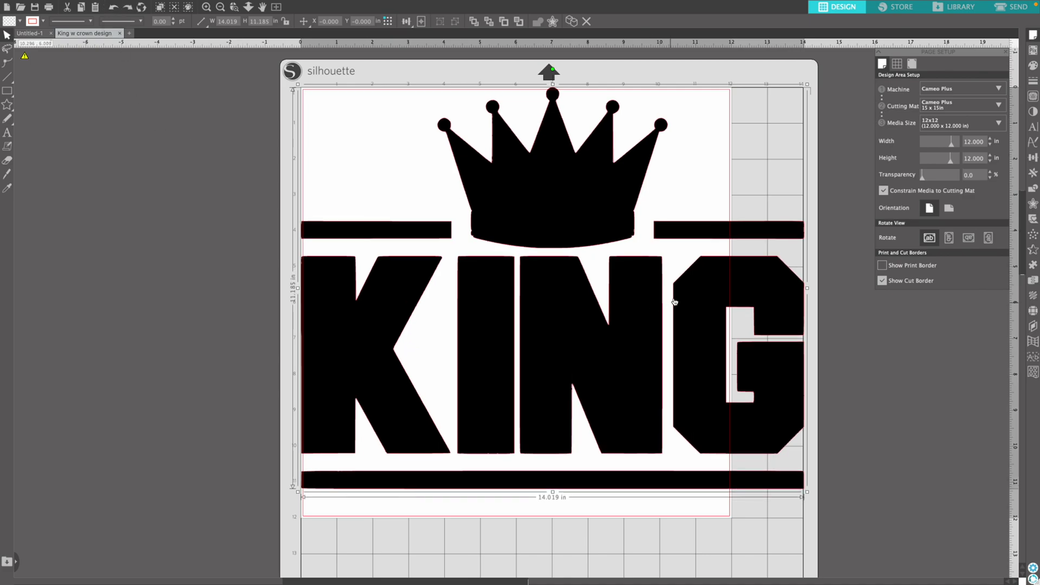
# Lock the KING crown design's aspect ratio and set its width to 11 inches.
pyautogui.click(287, 23)
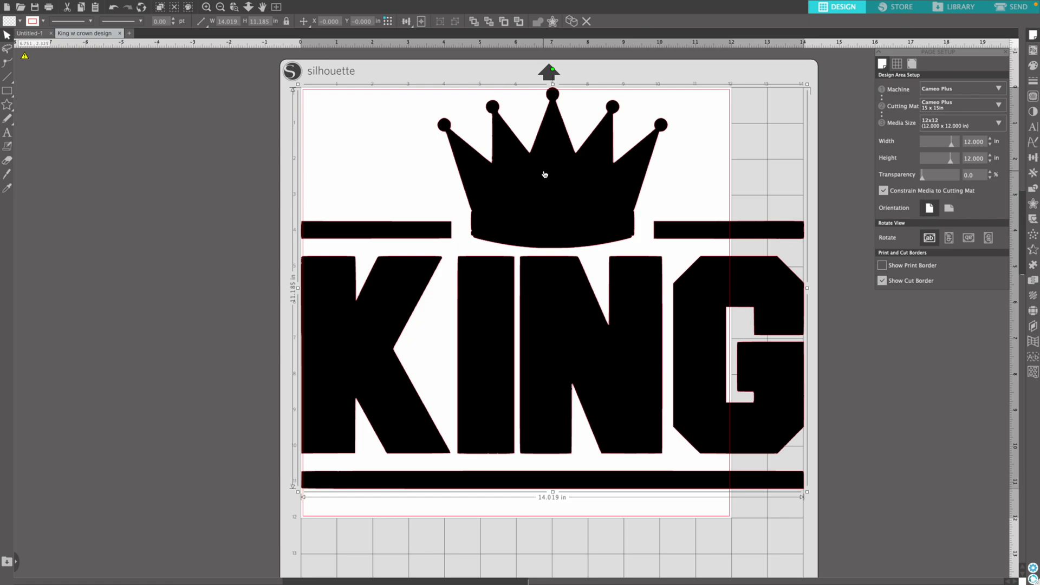
pyautogui.doubleClick(239, 22)
pyautogui.scroll(-1, 534, 206)
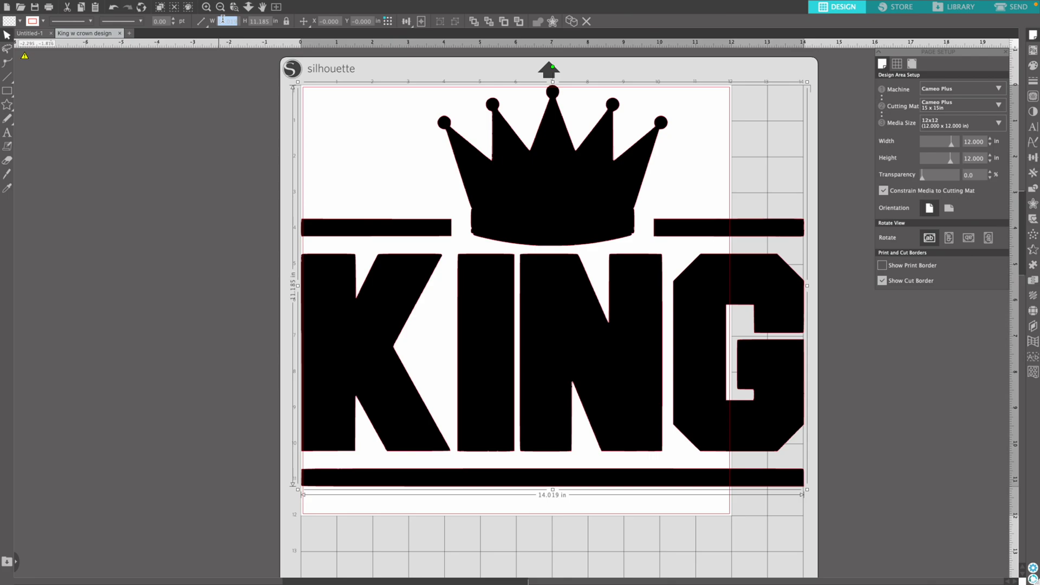
pyautogui.write('11')
pyautogui.press('Return')
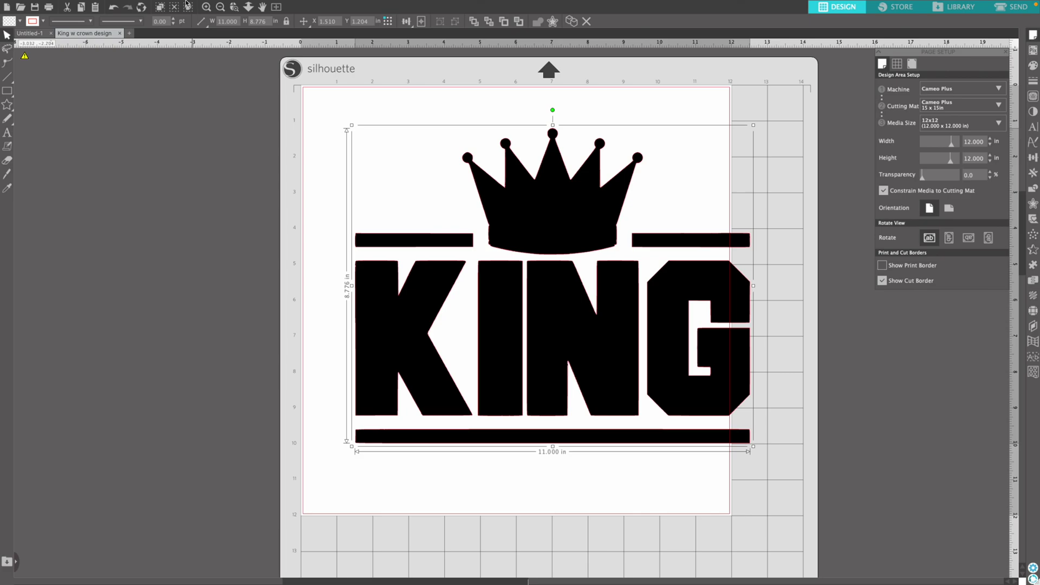
# Centre the KING design on the page and move it up to just below the page's upper edge.
pyautogui.moveTo(187, 3)
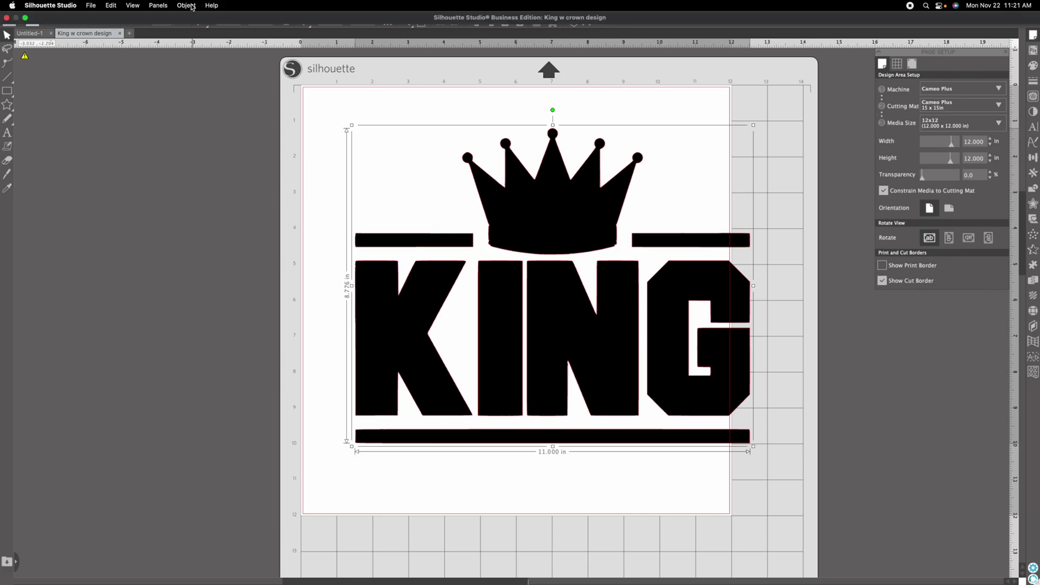
pyautogui.click(186, 6)
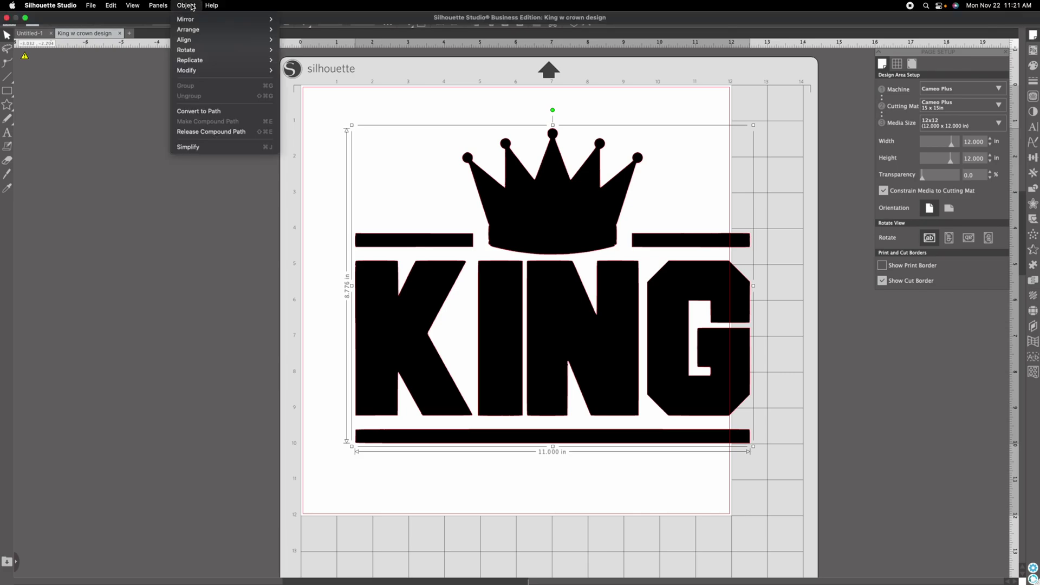
pyautogui.moveTo(186, 41)
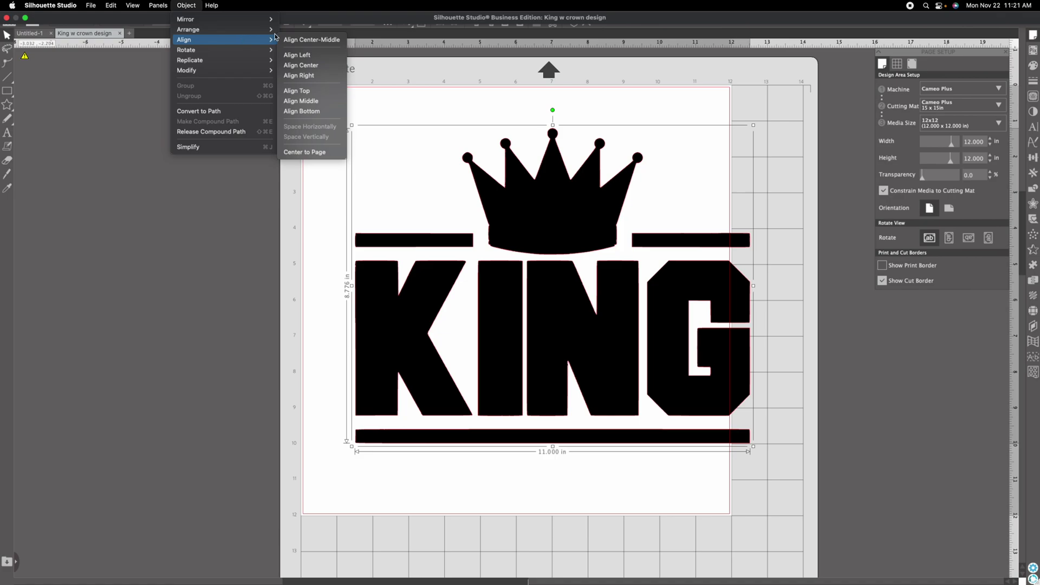
pyautogui.click(318, 152)
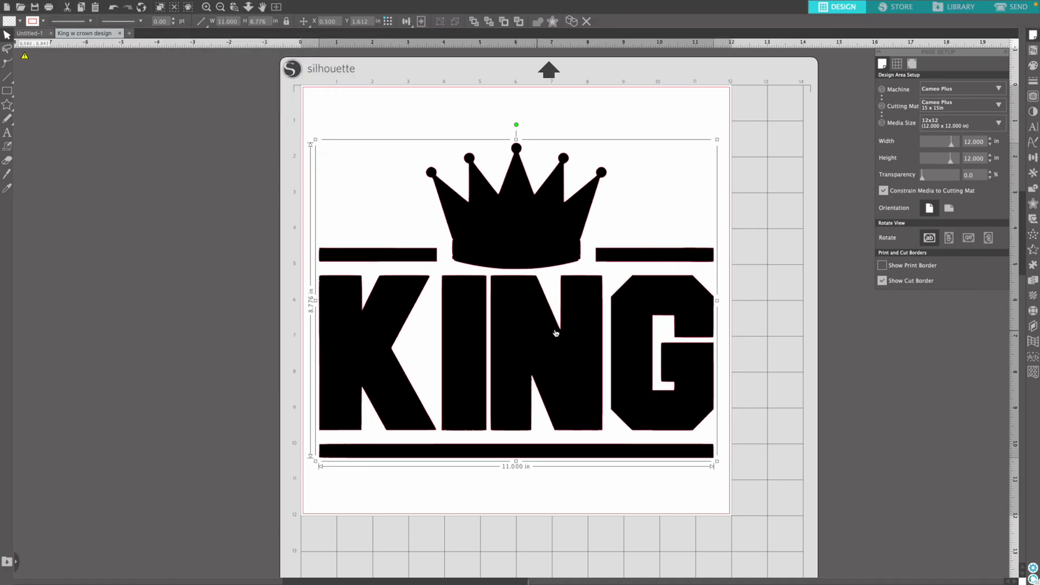
pyautogui.click(527, 331)
pyautogui.moveTo(526, 331); pyautogui.dragTo(524, 278)
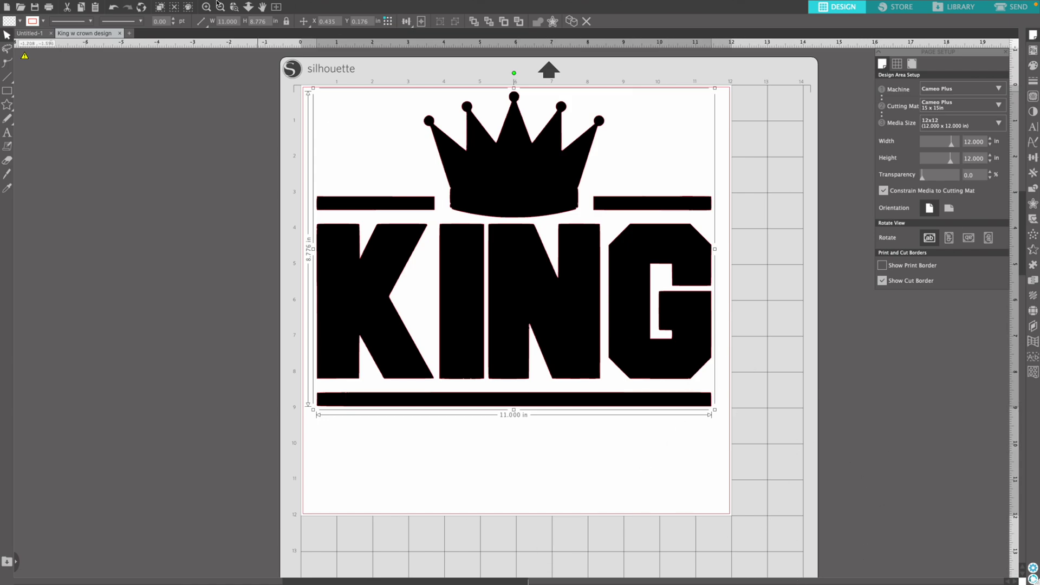
pyautogui.moveTo(218, 4)
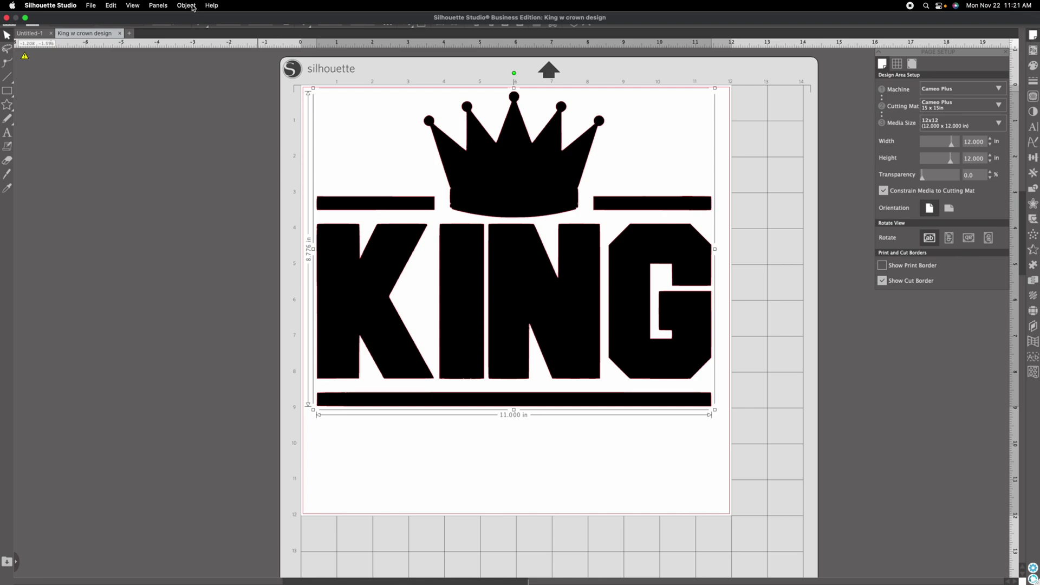
pyautogui.click(192, 6)
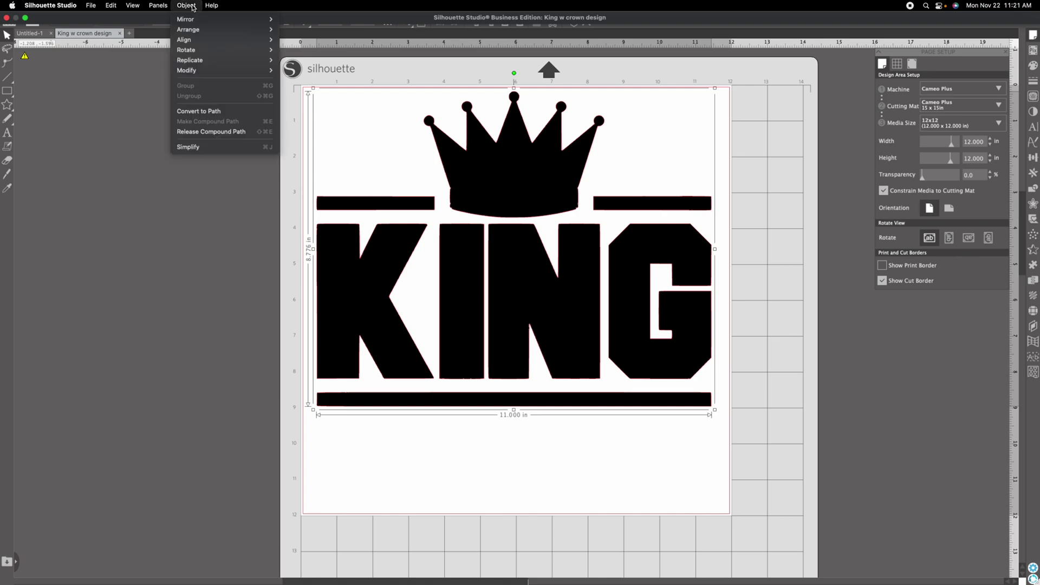
pyautogui.moveTo(190, 41)
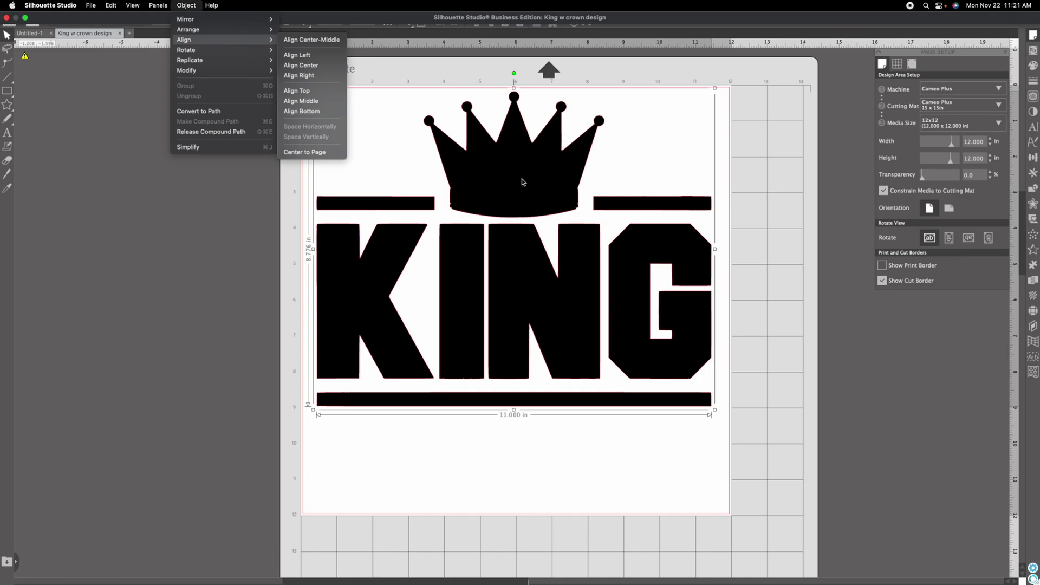
pyautogui.click(247, 236)
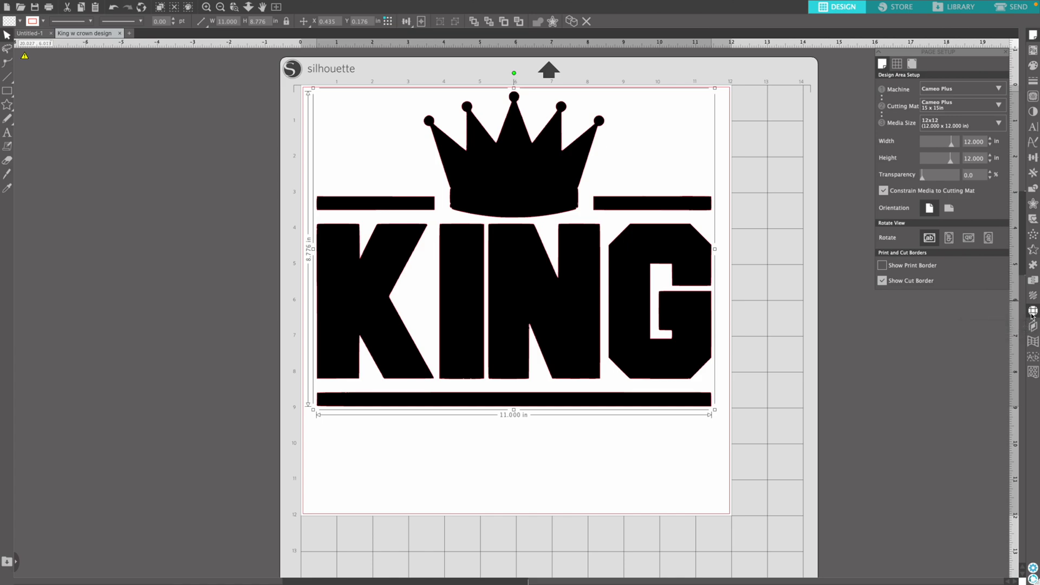
# Open the rhinestone settings and try the edge, linear fill and radial fill effects on the KING design with 10ss stones.
pyautogui.moveTo(200, 3)
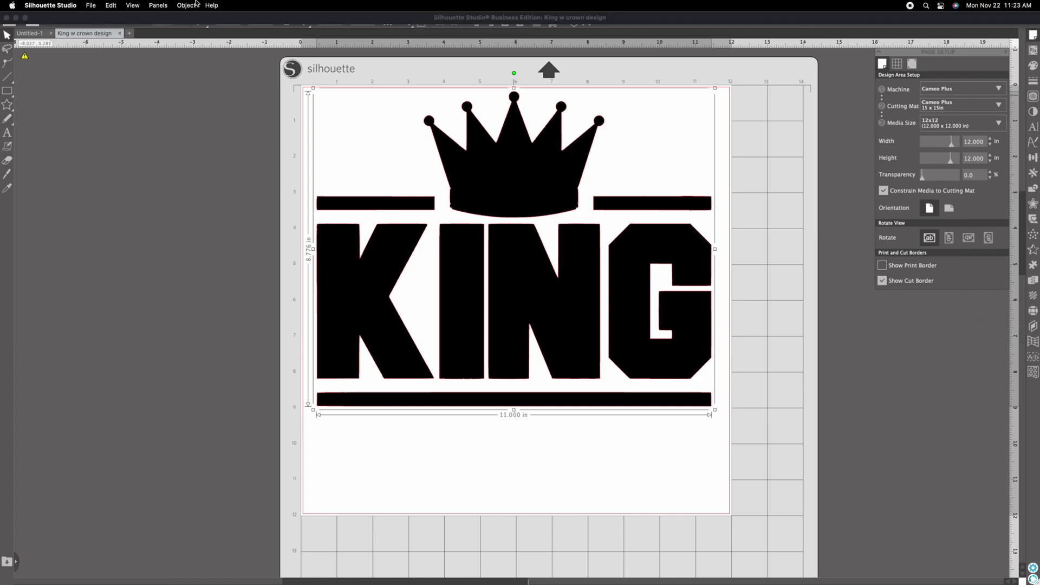
pyautogui.click(159, 5)
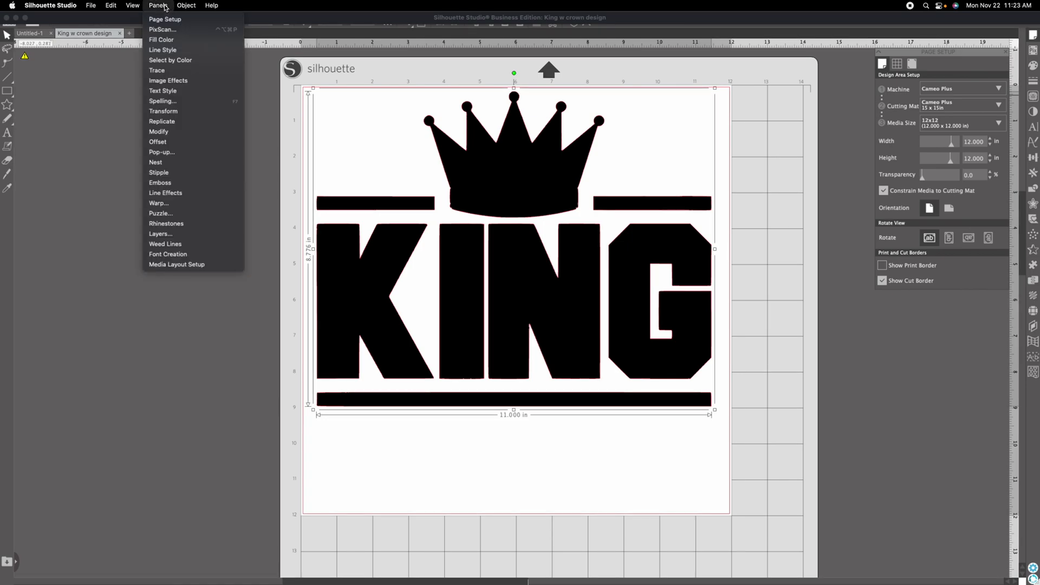
pyautogui.click(167, 225)
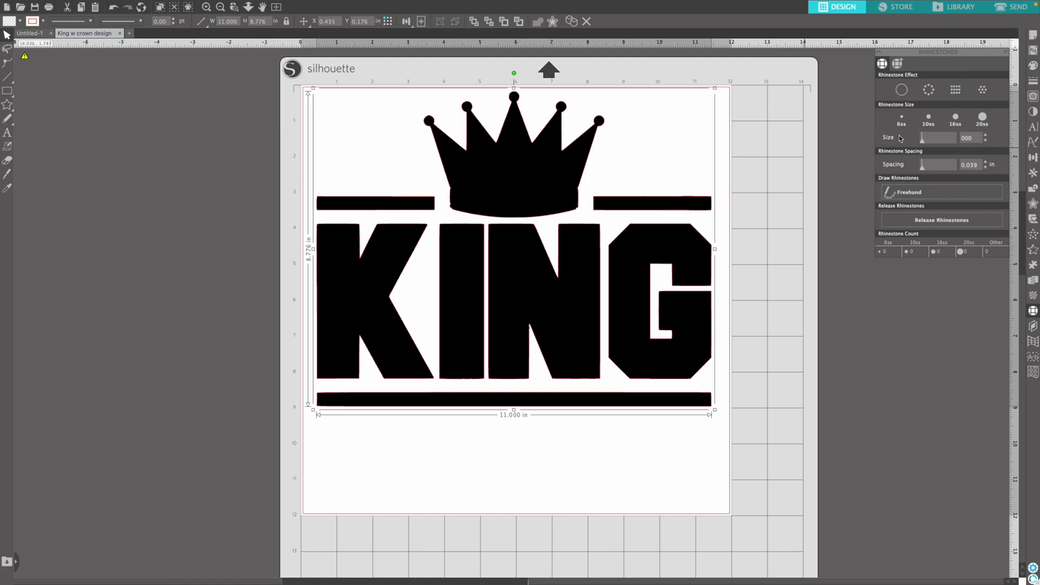
pyautogui.click(925, 93)
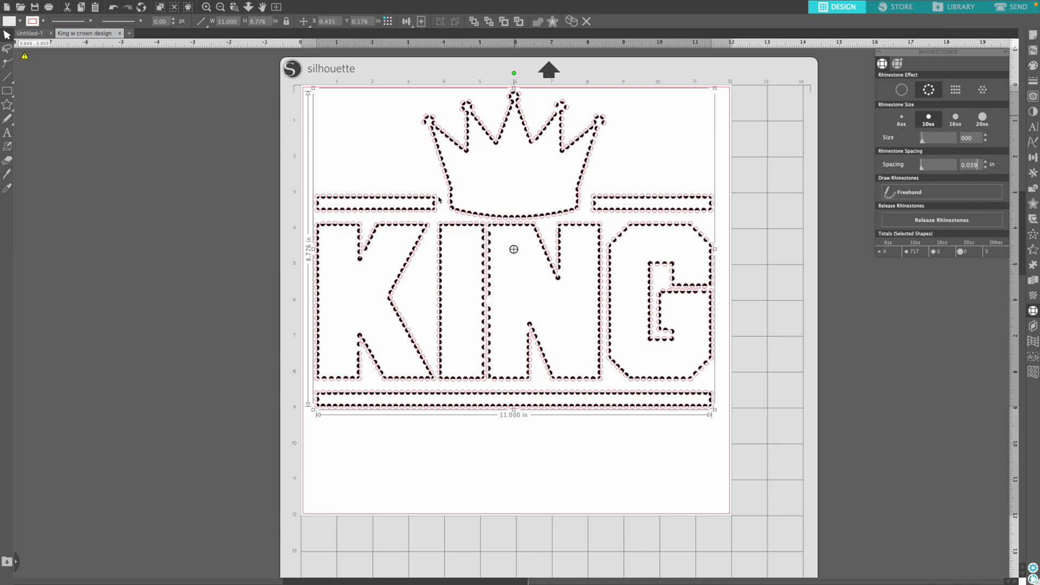
pyautogui.click(957, 91)
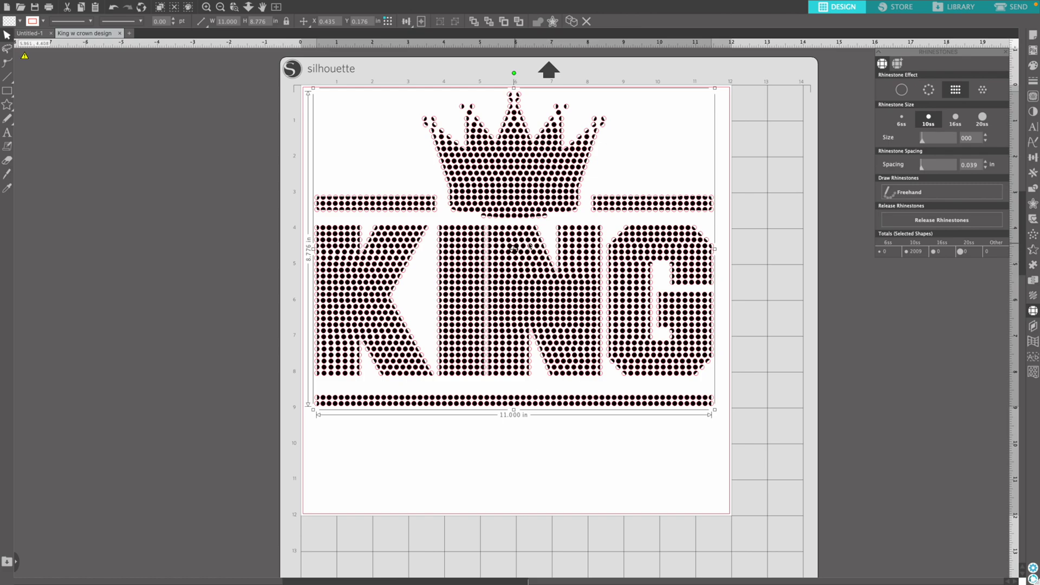
pyautogui.click(980, 94)
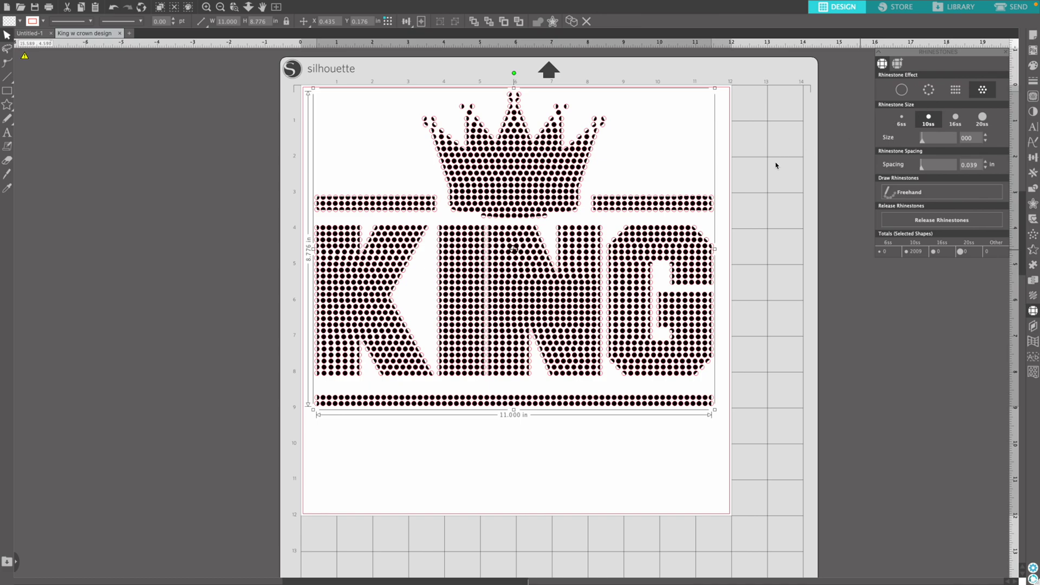
pyautogui.click(985, 93)
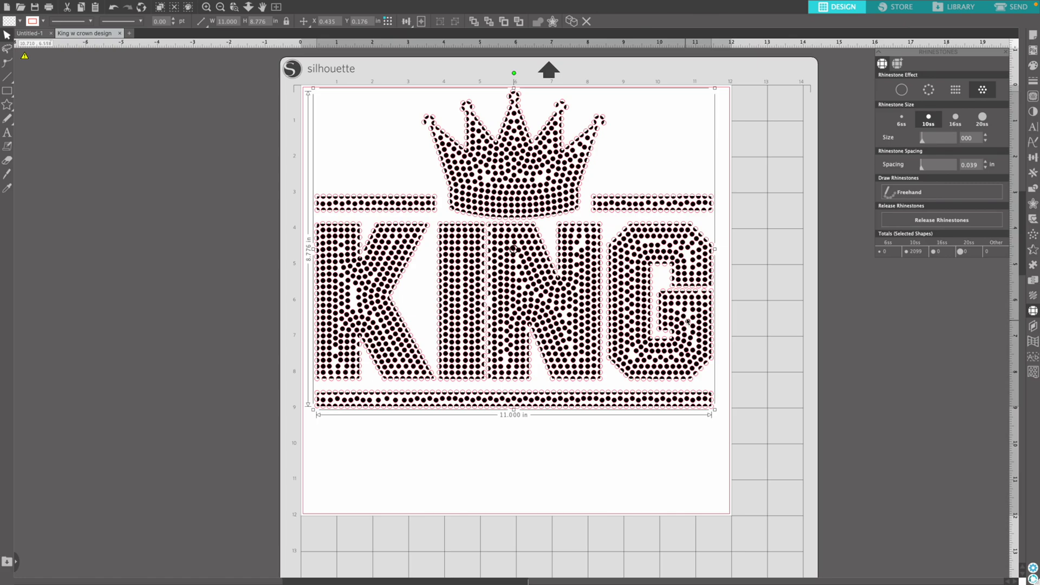
# Fill the KING design with the linear fill rhinestone effect at 10ss, release the rhinestones and deselect them.
pyautogui.click(956, 89)
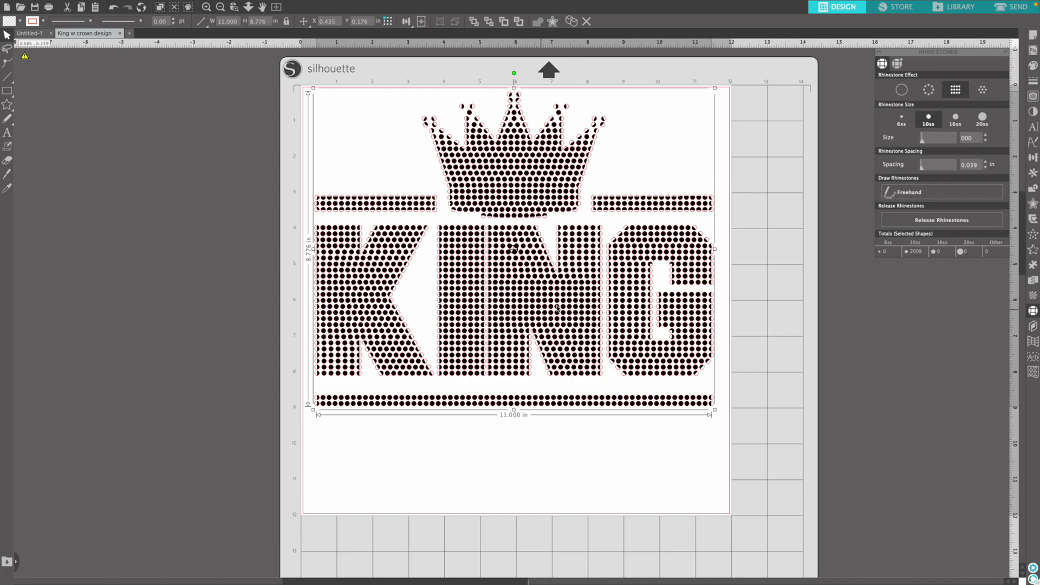
pyautogui.click(917, 221)
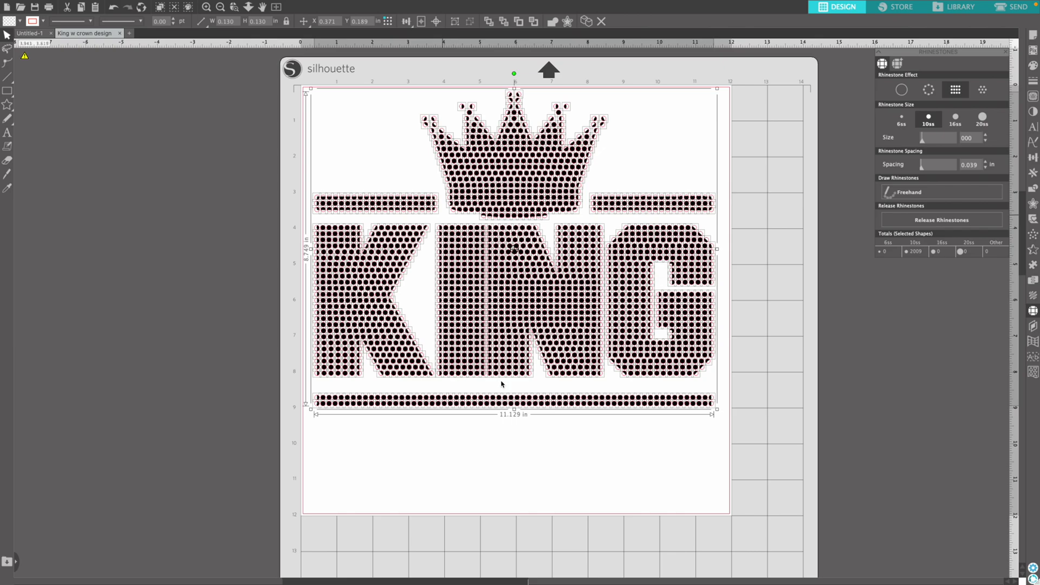
pyautogui.click(529, 438)
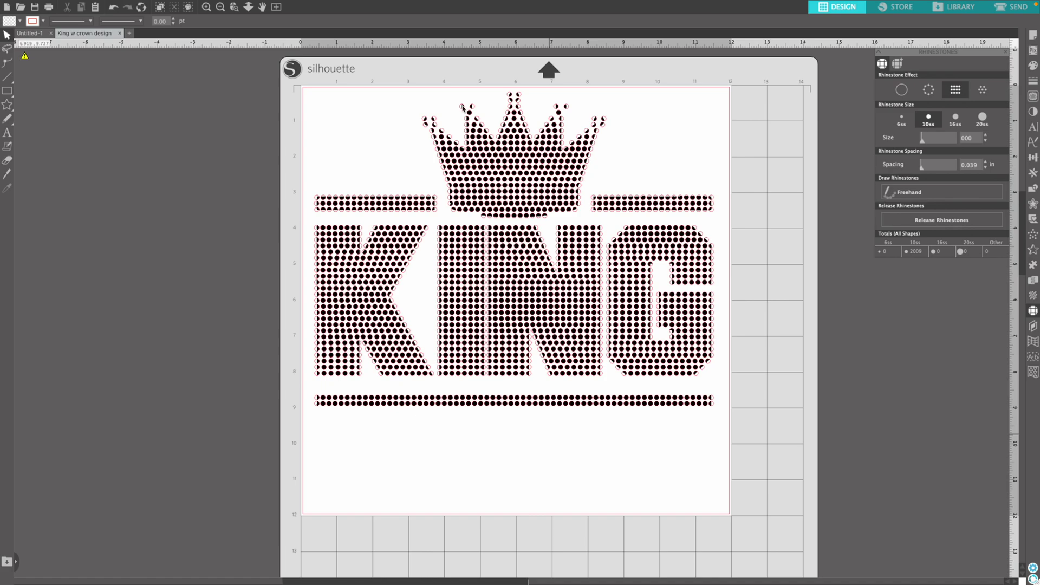
# Move the outer rhinestone at the tip of the crown's second spike from the left down and slightly outward.
pyautogui.click(464, 108)
pyautogui.moveTo(465, 113); pyautogui.dragTo(461, 117)
pyautogui.click(472, 109)
pyautogui.click(461, 117)
pyautogui.click(462, 116)
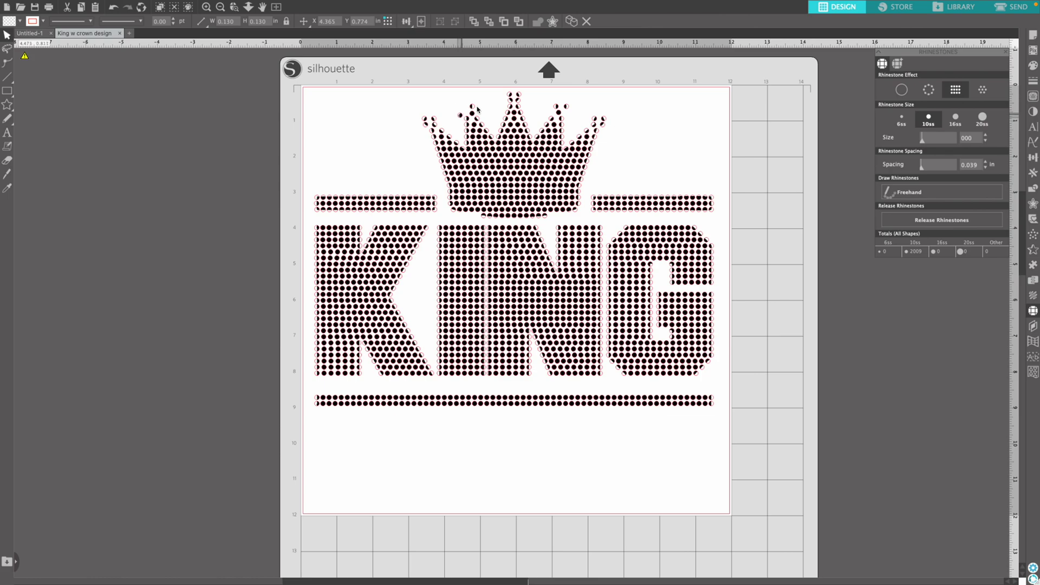
pyautogui.click(471, 107)
# Duplicate a rhinestone at the tip of the crown's second spike and place the copy beside it to round out the tip.
pyautogui.click(486, 216)
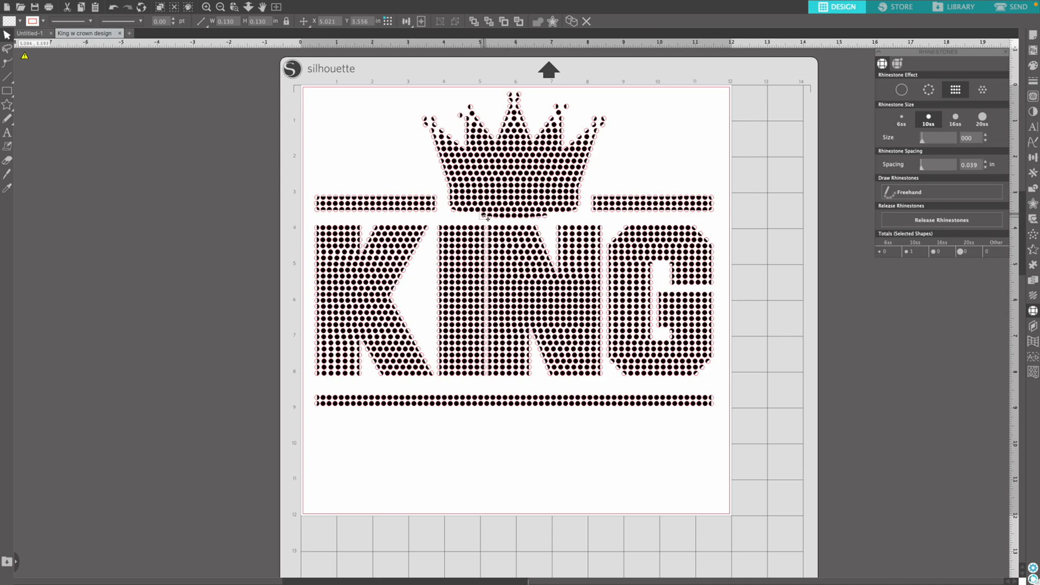
pyautogui.moveTo(486, 218); pyautogui.dragTo(473, 111)
pyautogui.rightClick(473, 111)
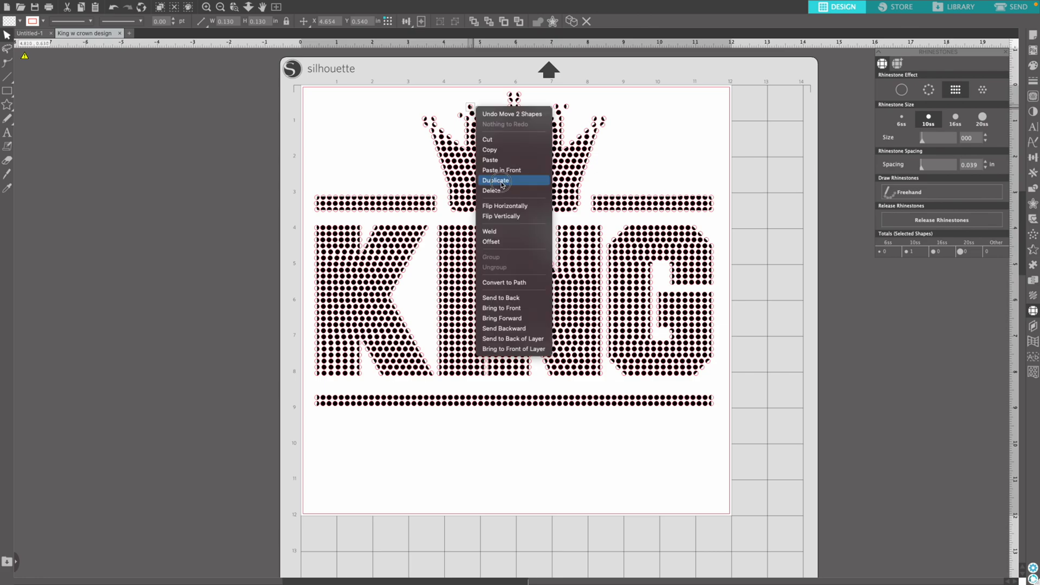
pyautogui.click(503, 185)
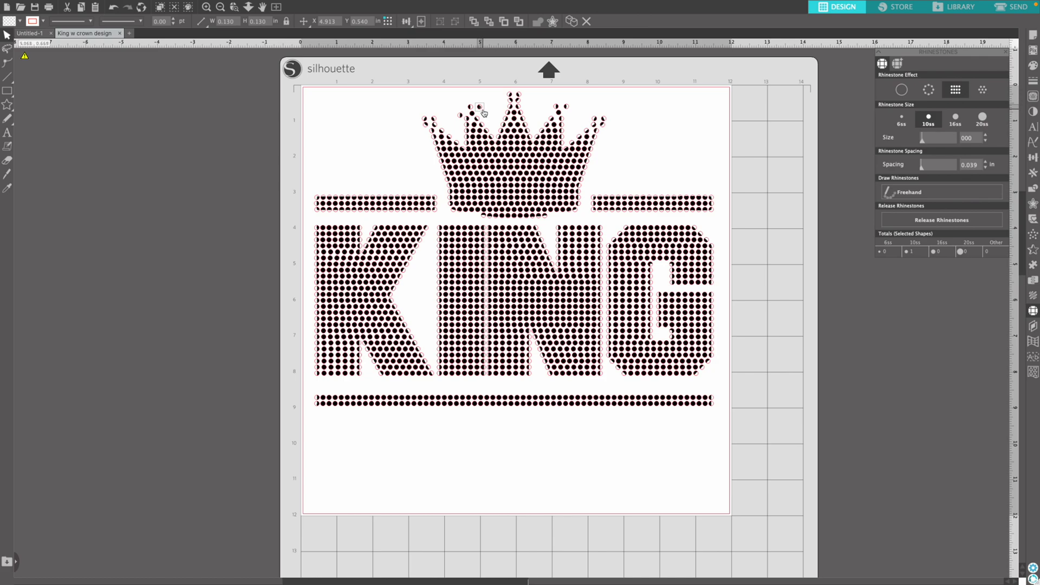
pyautogui.click(484, 113)
pyautogui.moveTo(484, 113)
pyautogui.mouseDown()
pyautogui.moveTo(460, 107)
pyautogui.moveTo(467, 112)
pyautogui.mouseUp()
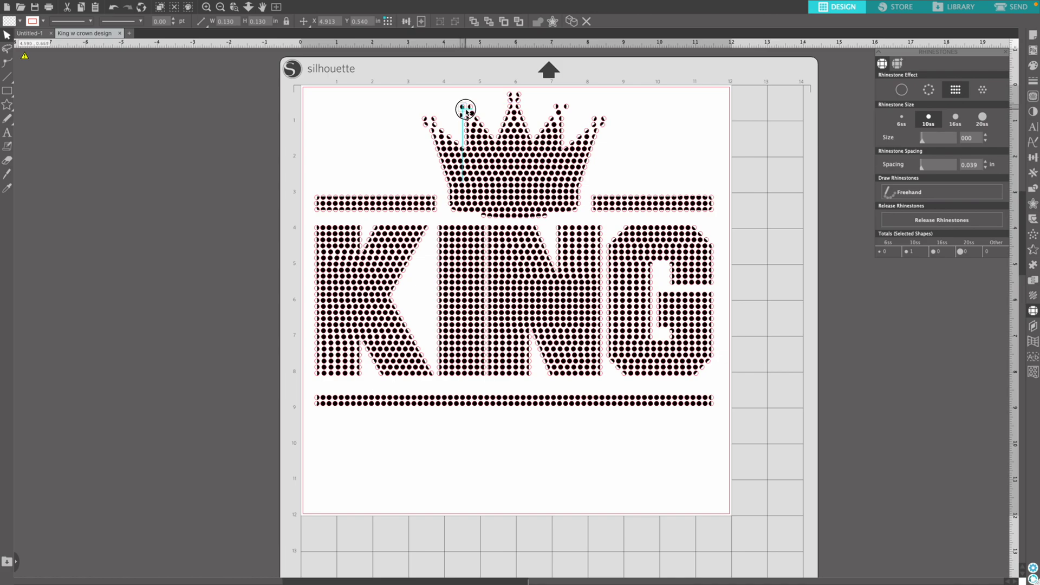
pyautogui.moveTo(466, 112); pyautogui.dragTo(465, 110)
pyautogui.click(492, 107)
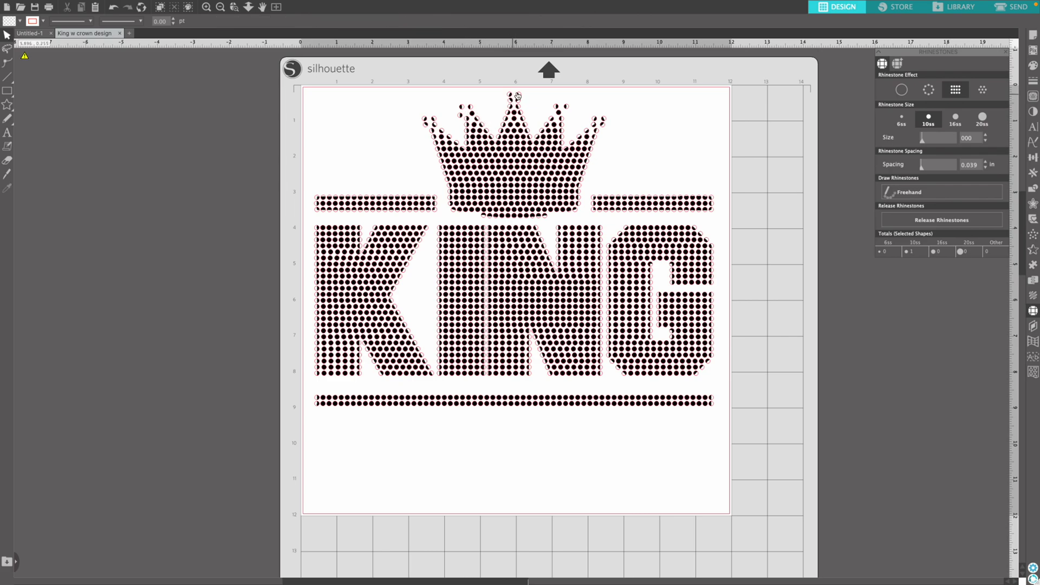
# Duplicate a rhinestone at the tip of the crown's centre spike and arrange the copy at the peak above the other stones.
pyautogui.moveTo(518, 98); pyautogui.dragTo(507, 97)
pyautogui.click(499, 111)
pyautogui.click(206, 8)
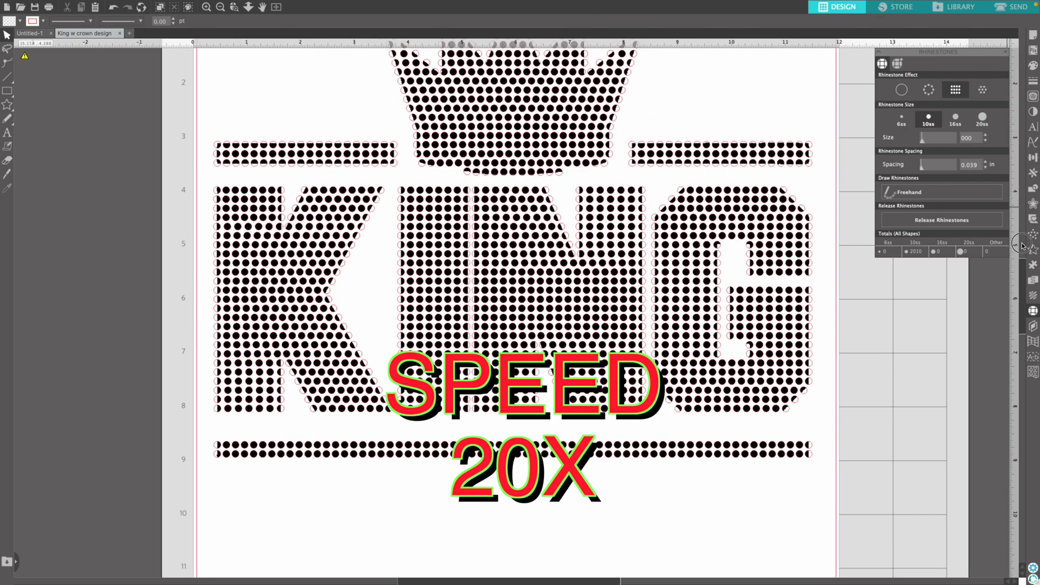
pyautogui.moveTo(1023, 282); pyautogui.dragTo(1023, 246)
pyautogui.click(521, 121)
pyautogui.rightClick(523, 119)
pyautogui.click(540, 193)
pyautogui.click(110, 5)
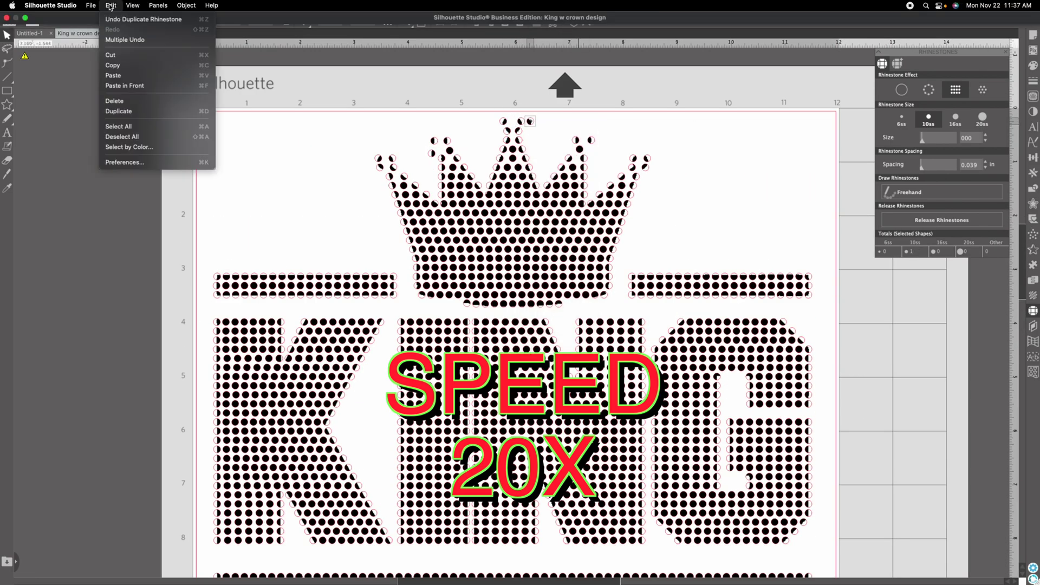
pyautogui.click(557, 149)
pyautogui.moveTo(531, 121); pyautogui.dragTo(513, 116)
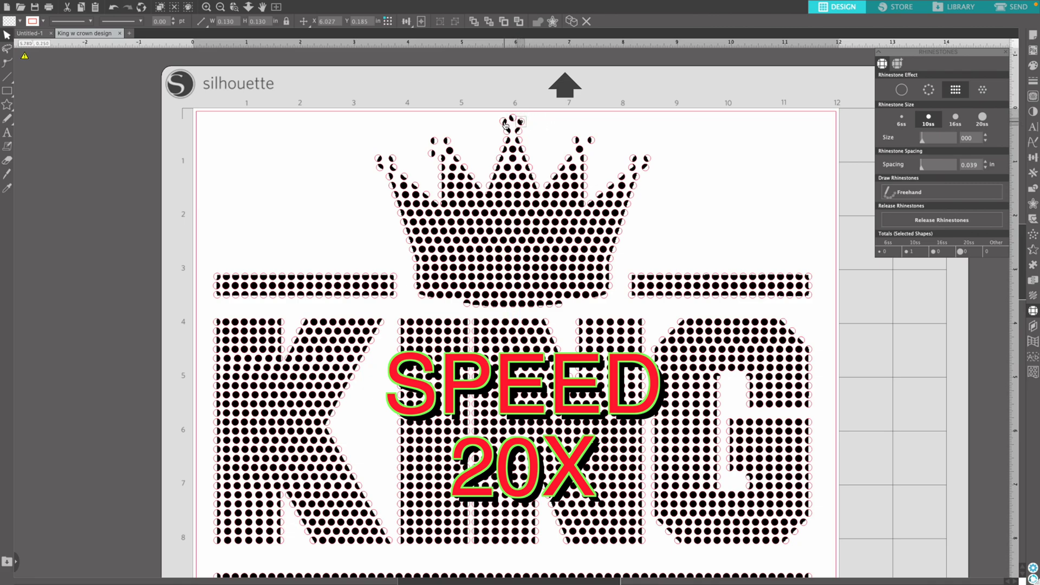
pyautogui.click(537, 126)
# Reposition individual rhinestones at the tips of the crown's two left spikes to give them a rounder shape.
pyautogui.moveTo(393, 168); pyautogui.dragTo(397, 169)
pyautogui.moveTo(380, 167)
pyautogui.mouseDown()
pyautogui.moveTo(395, 159)
pyautogui.moveTo(381, 171)
pyautogui.mouseUp()
pyautogui.click(383, 160)
pyautogui.click(435, 152)
pyautogui.moveTo(449, 142); pyautogui.dragTo(448, 143)
# Rearrange individual rhinestones at the tips of the crown's two right spikes to match the left side.
pyautogui.moveTo(581, 150)
pyautogui.mouseDown()
pyautogui.moveTo(593, 155)
pyautogui.moveTo(579, 141)
pyautogui.moveTo(591, 141)
pyautogui.mouseUp()
pyautogui.click(571, 22)
pyautogui.click(645, 167)
pyautogui.click(571, 21)
pyautogui.moveTo(649, 173)
pyautogui.mouseDown()
pyautogui.moveTo(630, 170)
pyautogui.moveTo(649, 172)
pyautogui.moveTo(645, 162)
pyautogui.mouseUp()
pyautogui.click(663, 185)
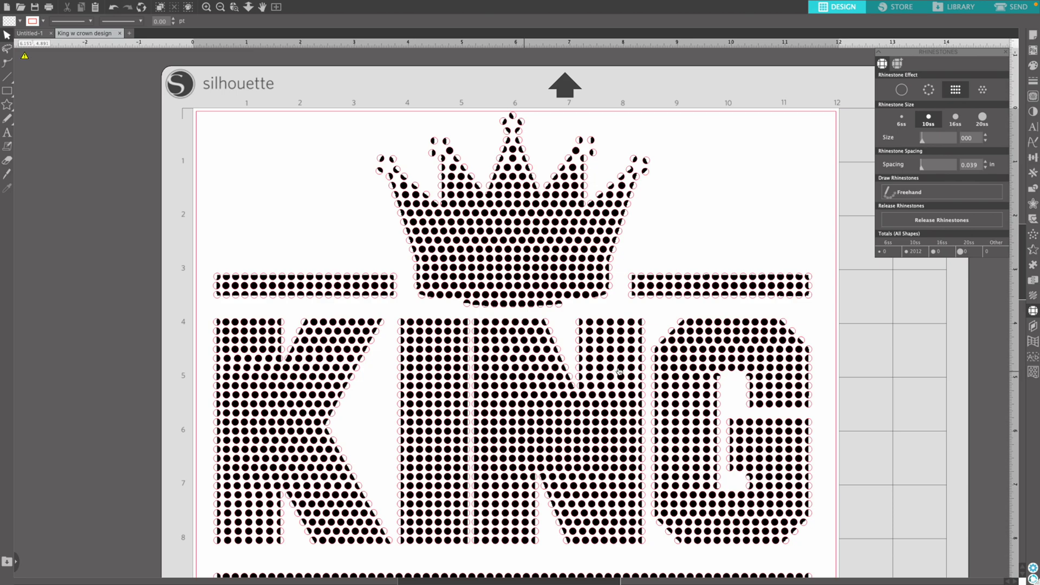
# Select the entire KING crown rhinestone design.
pyautogui.scroll(-3, 716, 370)
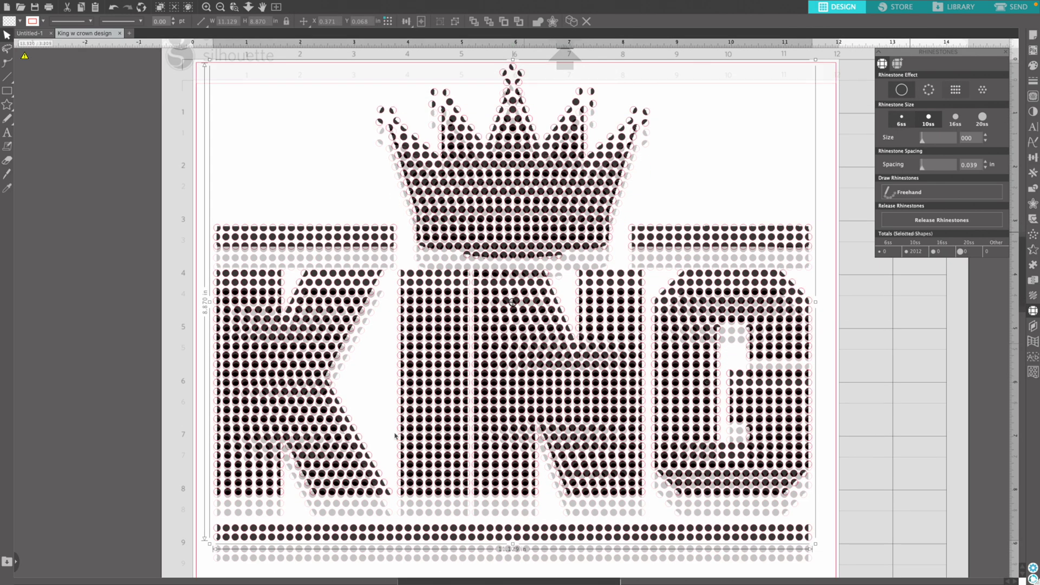
pyautogui.click(790, 402)
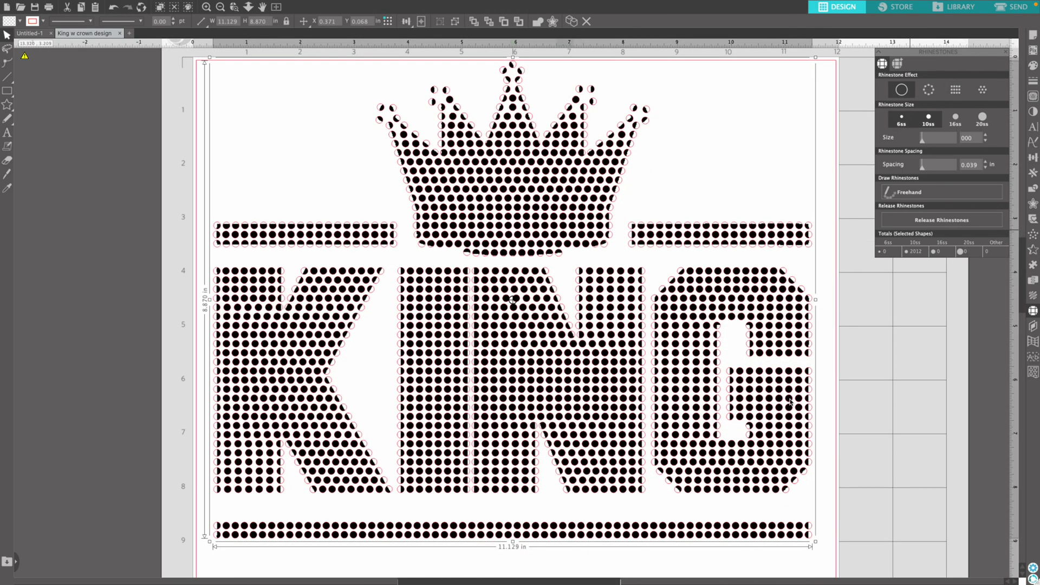